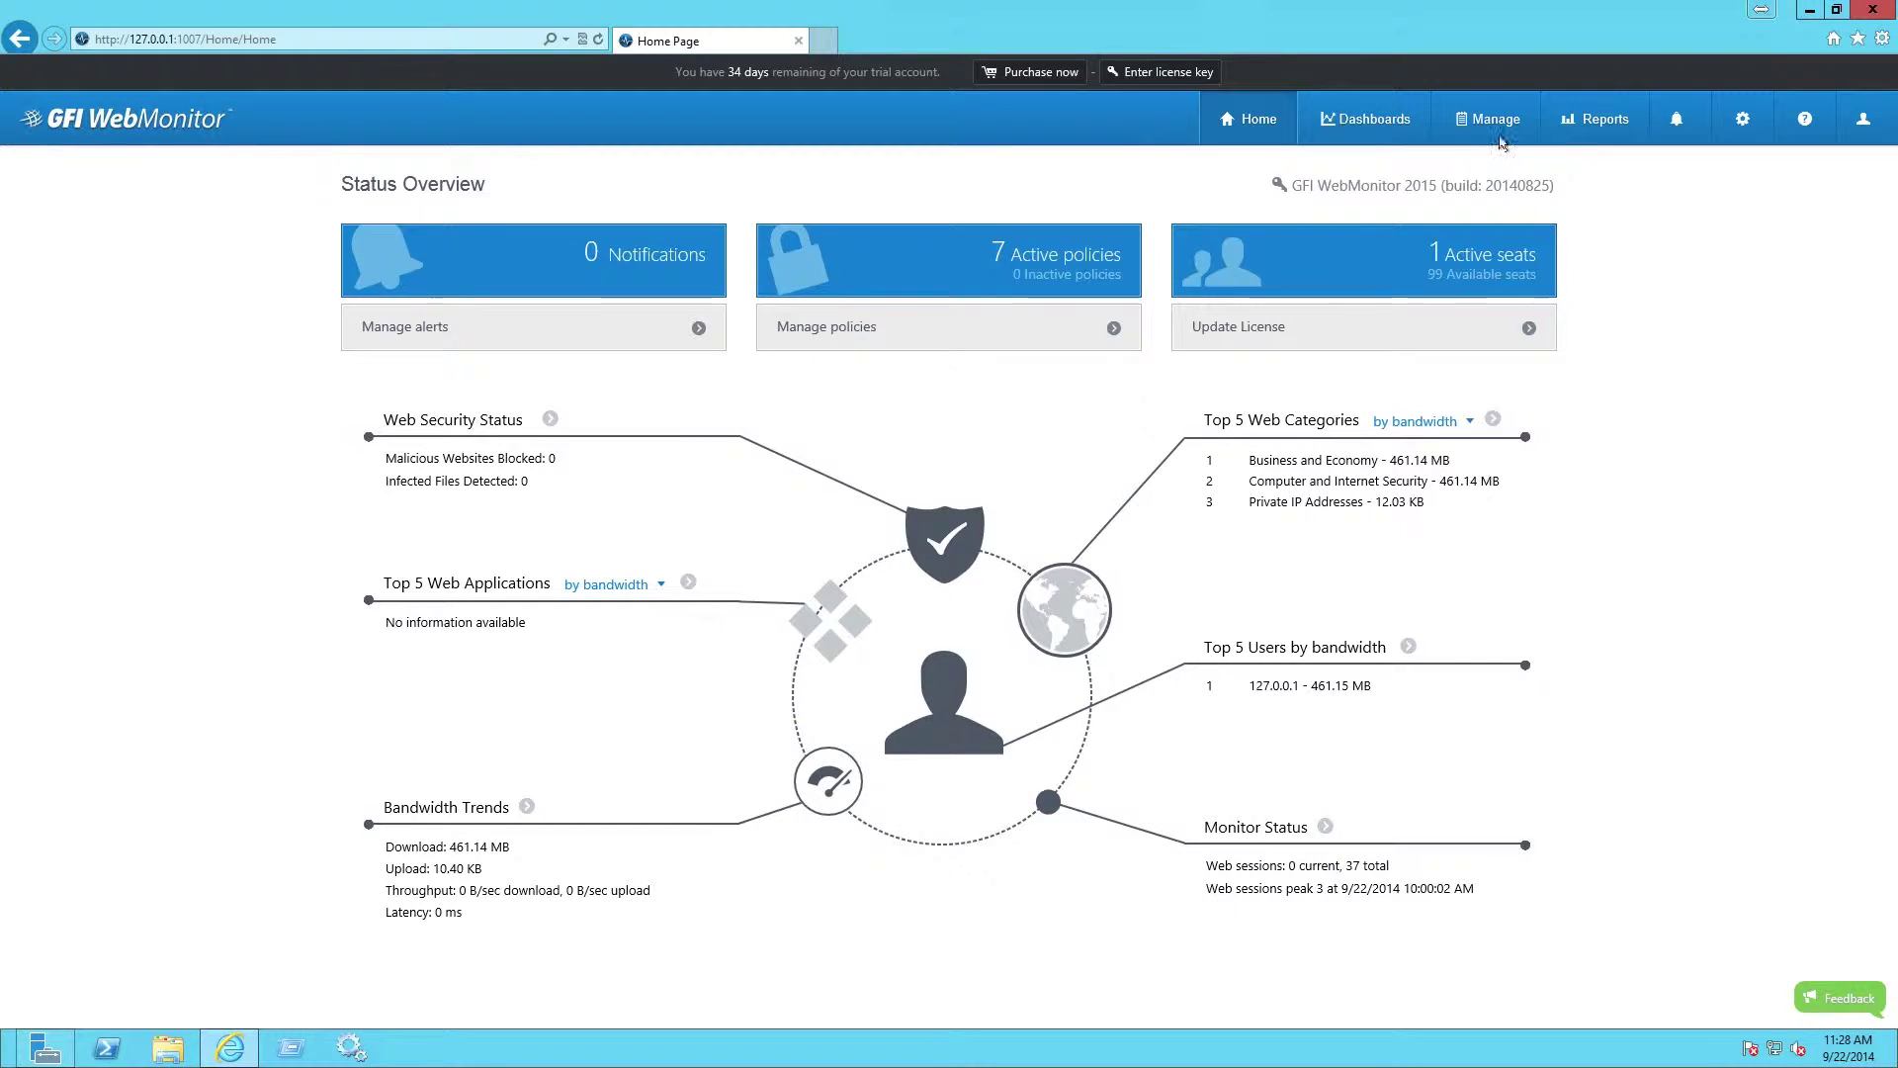
Switch from the status overview to the Reports list of report templates
{"action": "left_click", "coordinate": [1595, 119]}
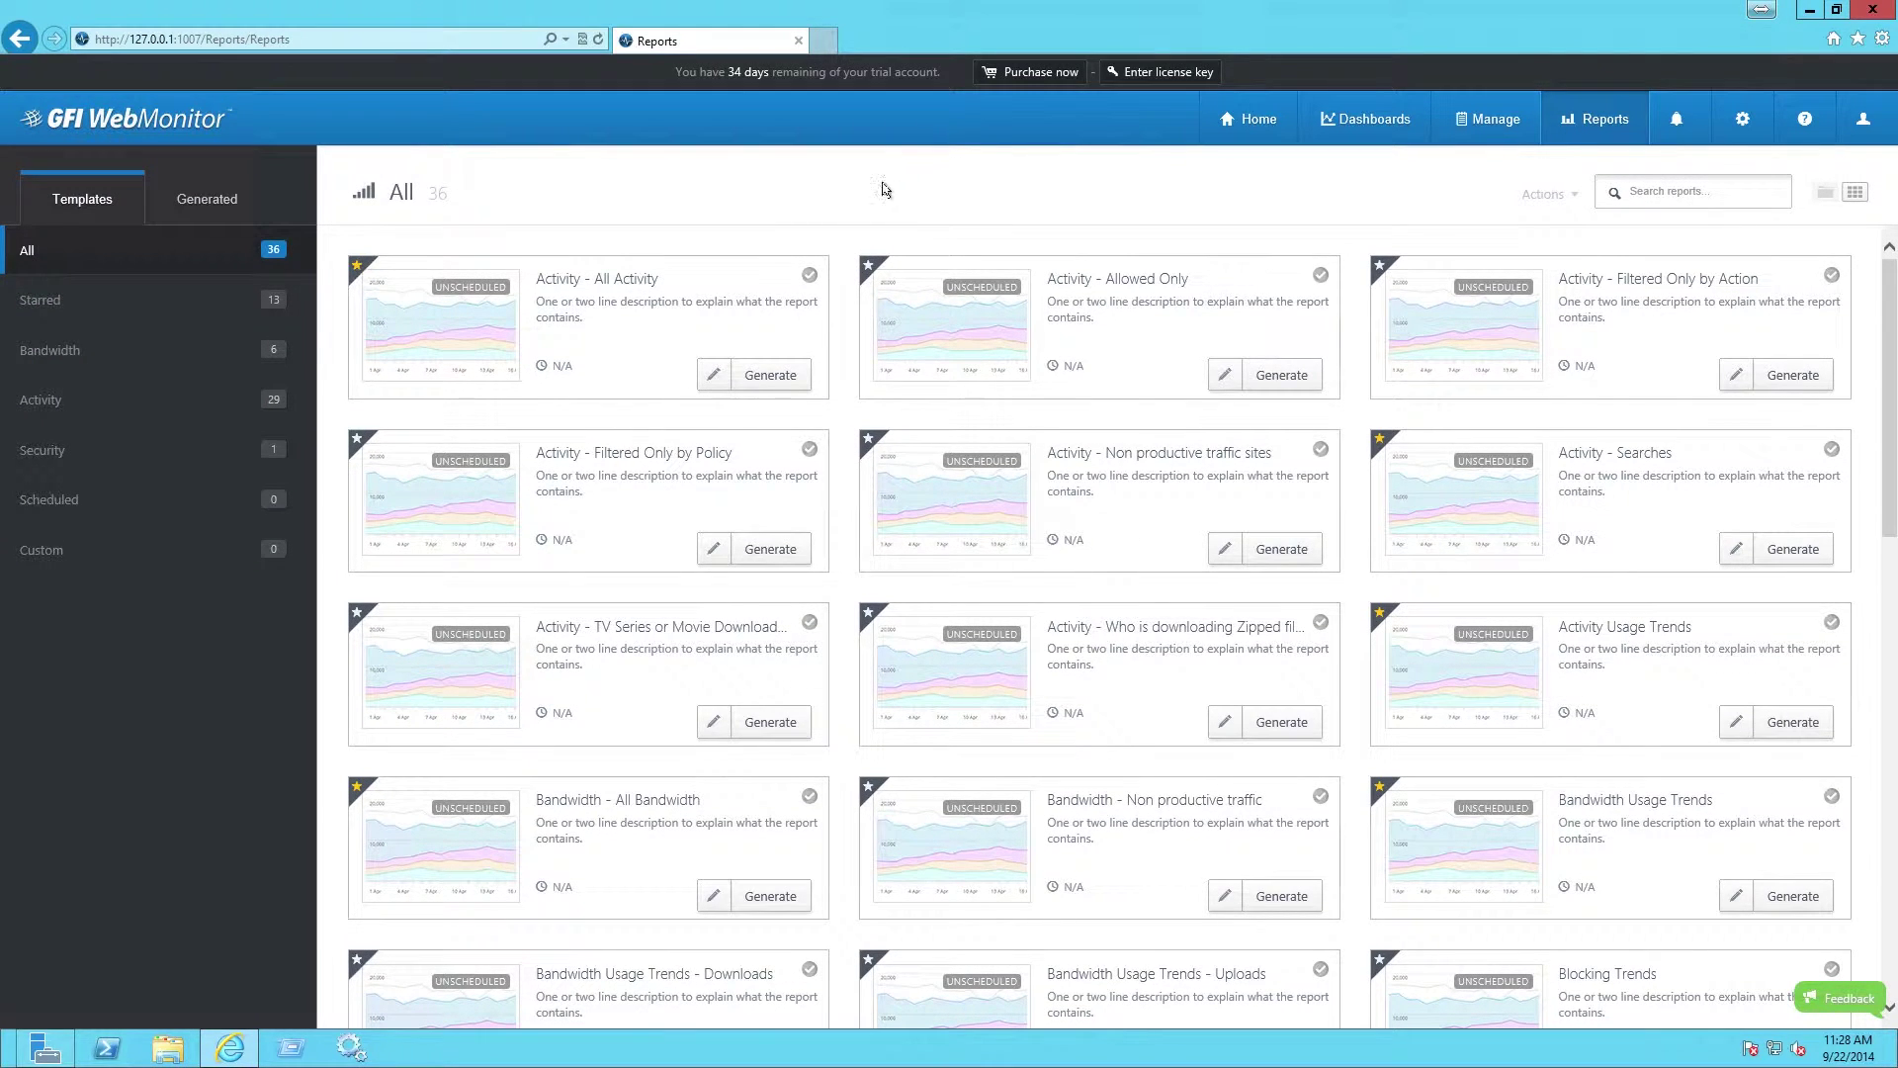
Edit the TV Series or Movie Download Searches report, keeping This Week, and show its Data filters
{"action": "left_click", "coordinate": [712, 724]}
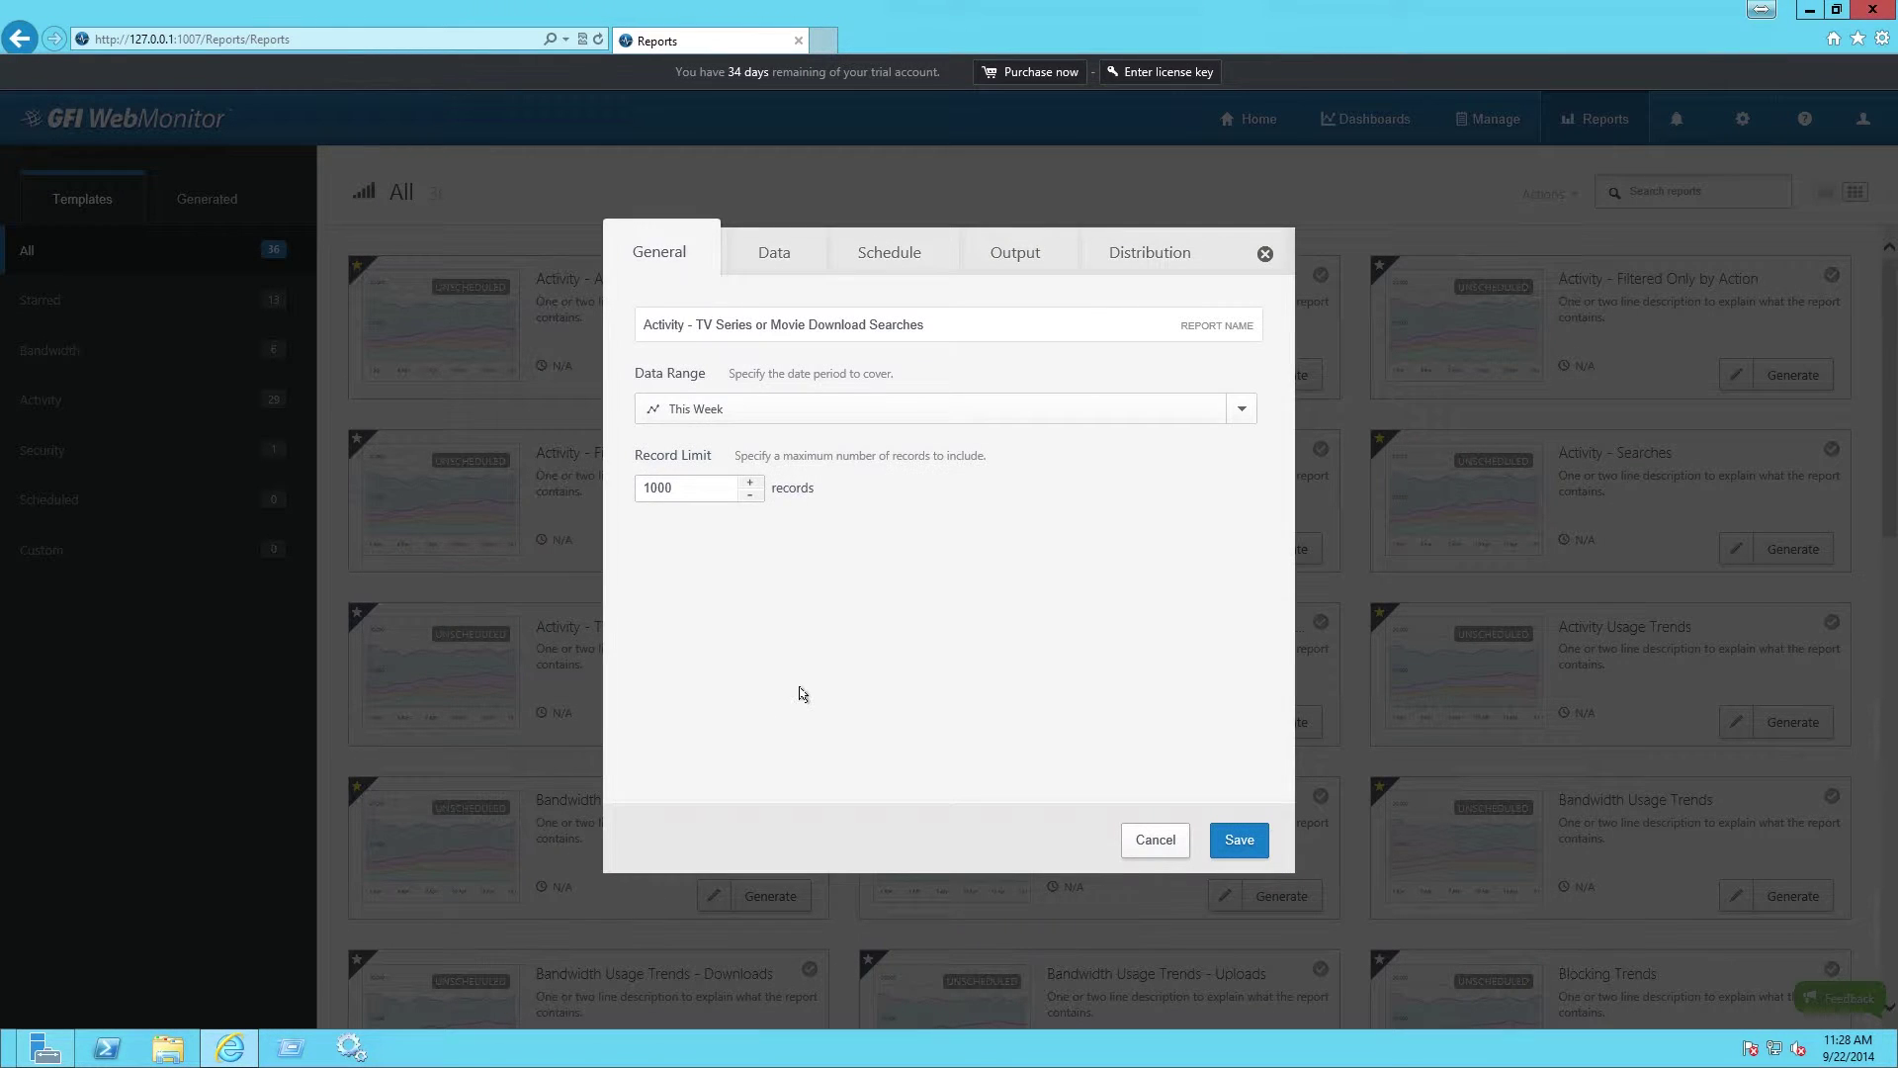
{"action": "left_click", "coordinate": [1029, 416]}
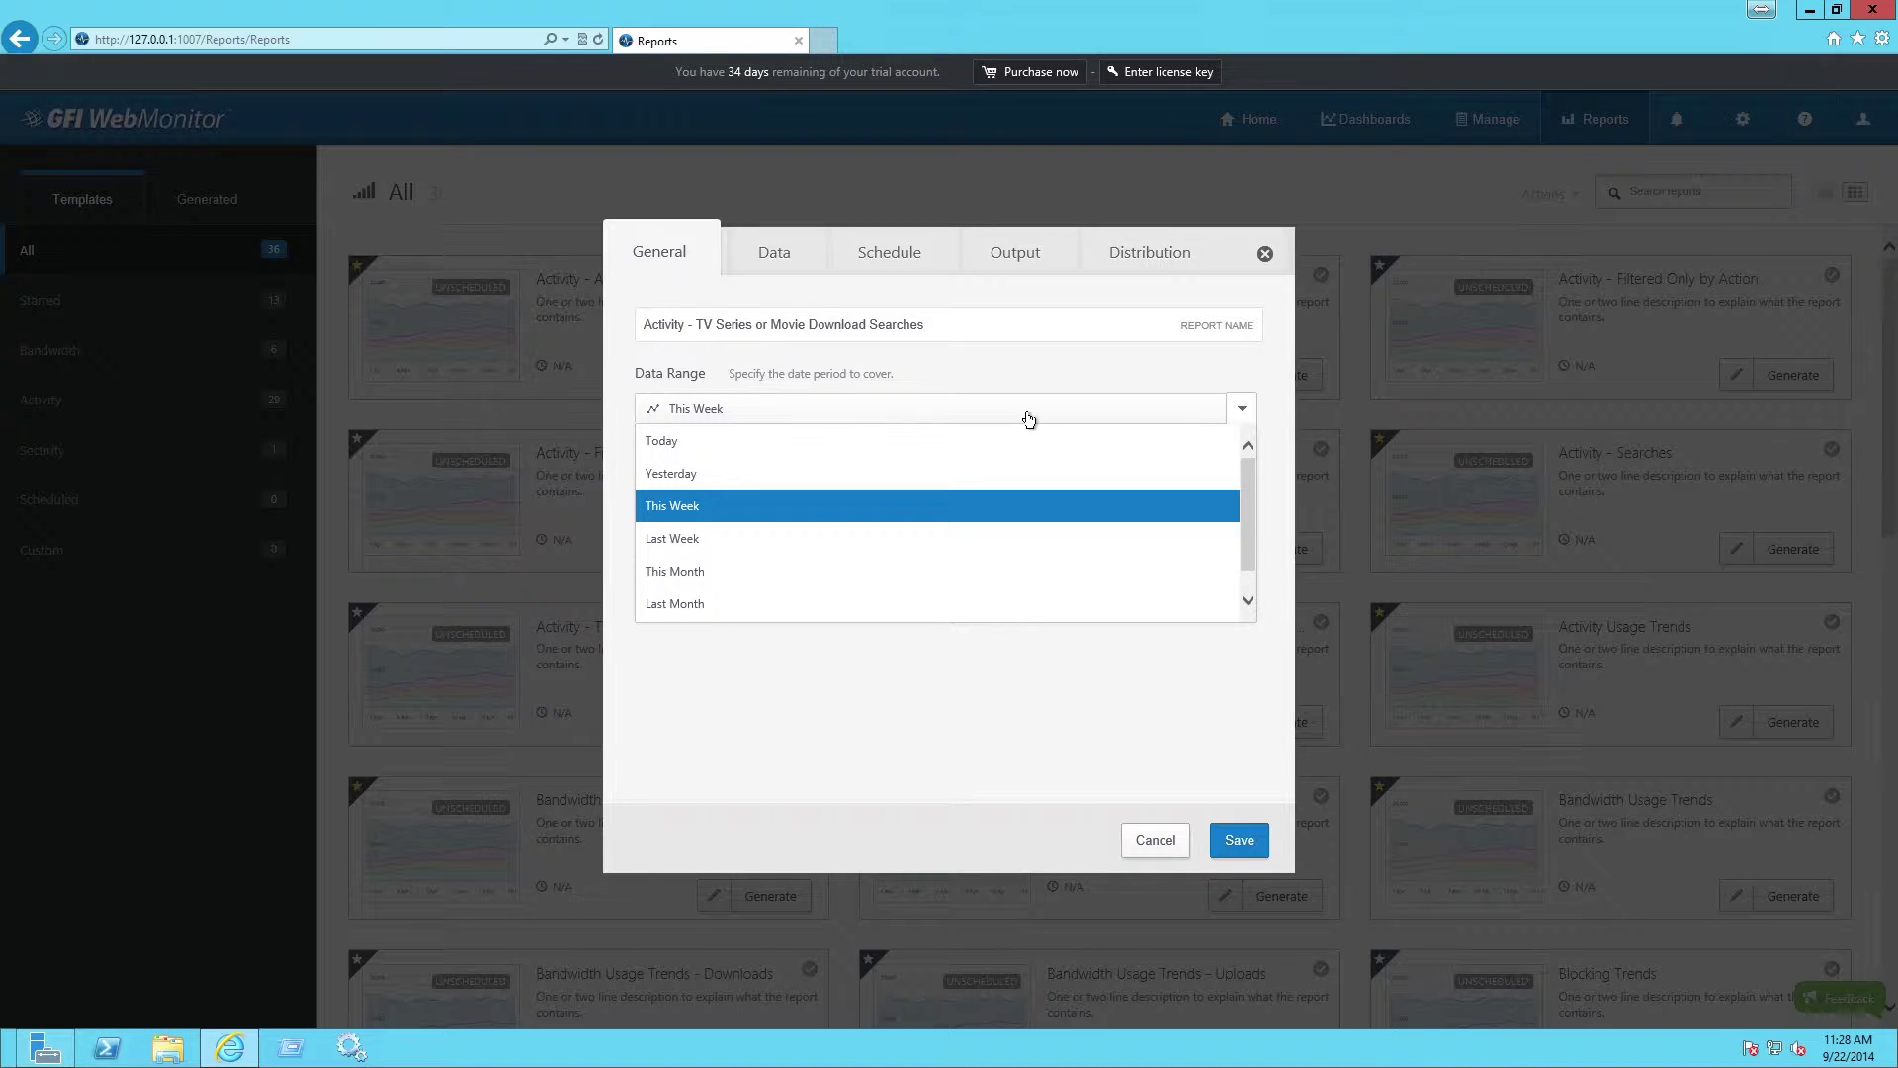
{"action": "left_click", "coordinate": [951, 410]}
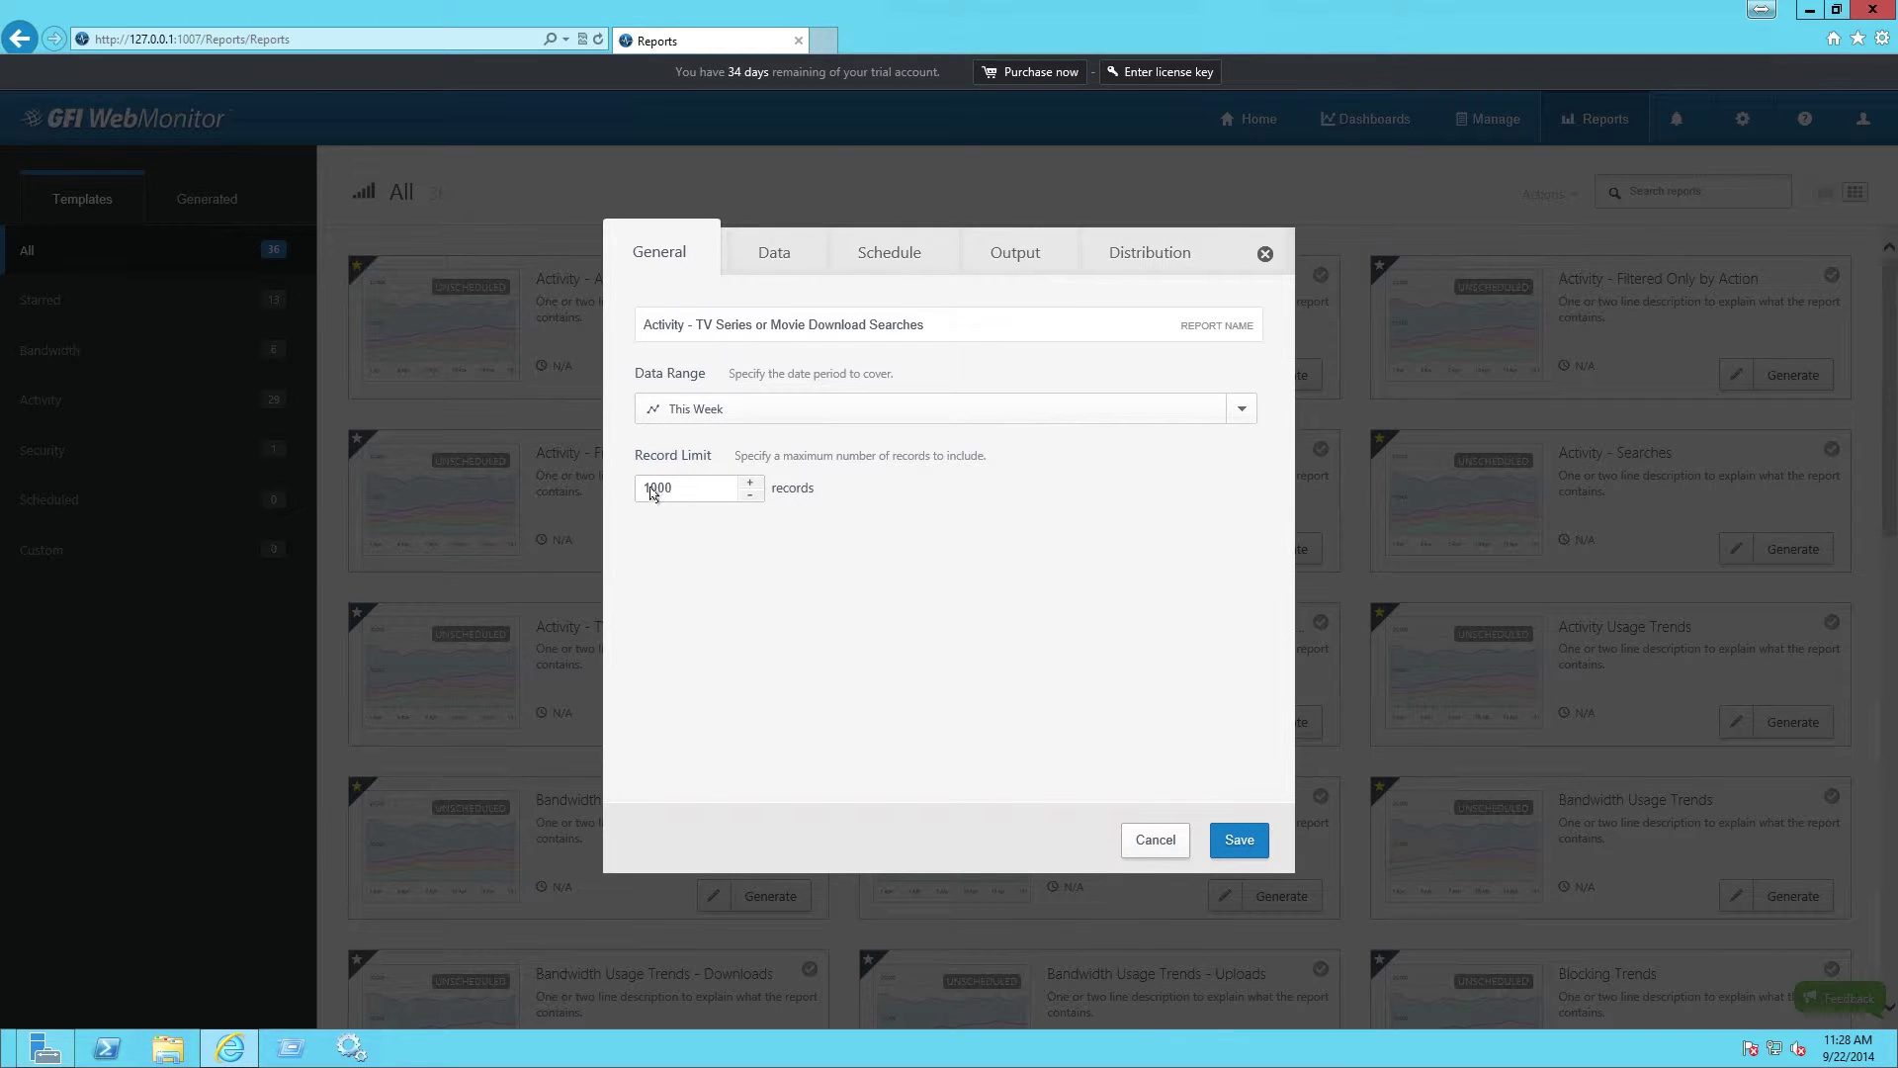
{"action": "left_click", "coordinate": [779, 256]}
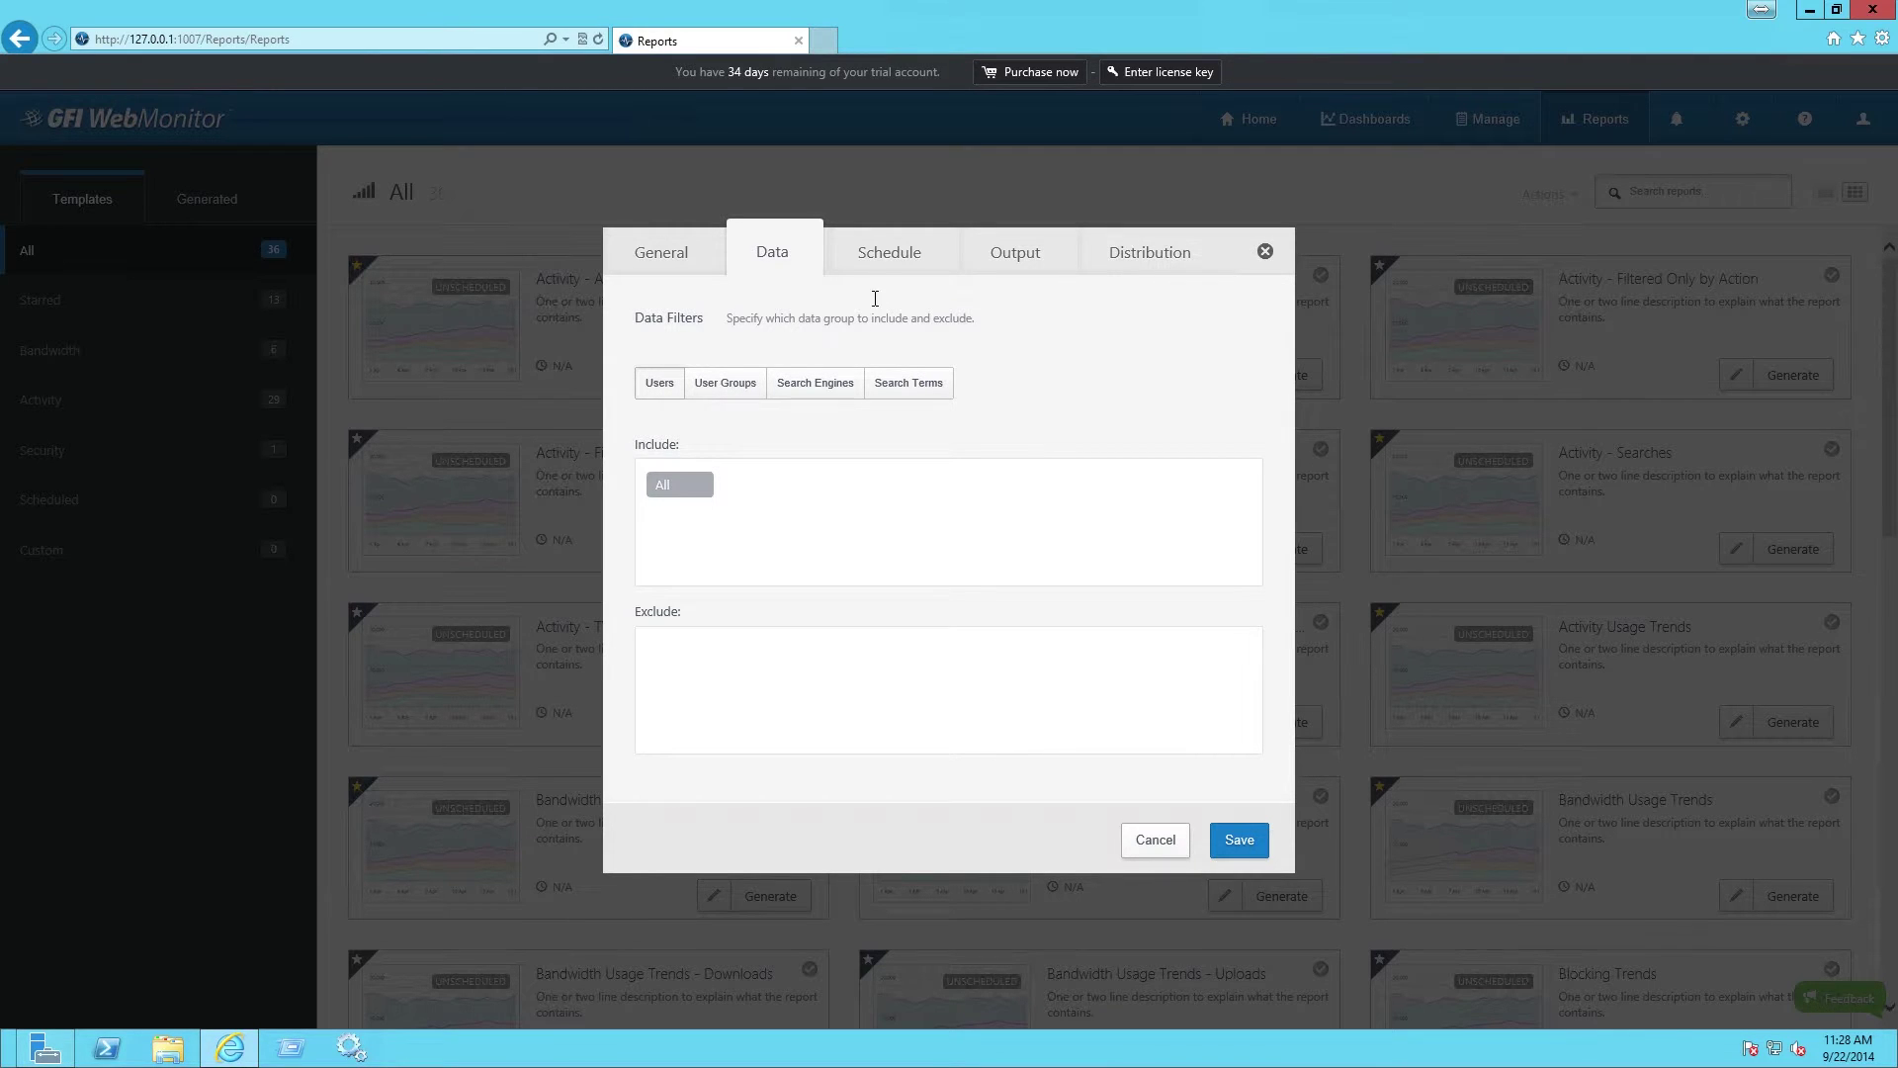
Show the Schedule tab, toggling Scheduled on and back off so it stays off
{"action": "left_click", "coordinate": [881, 259]}
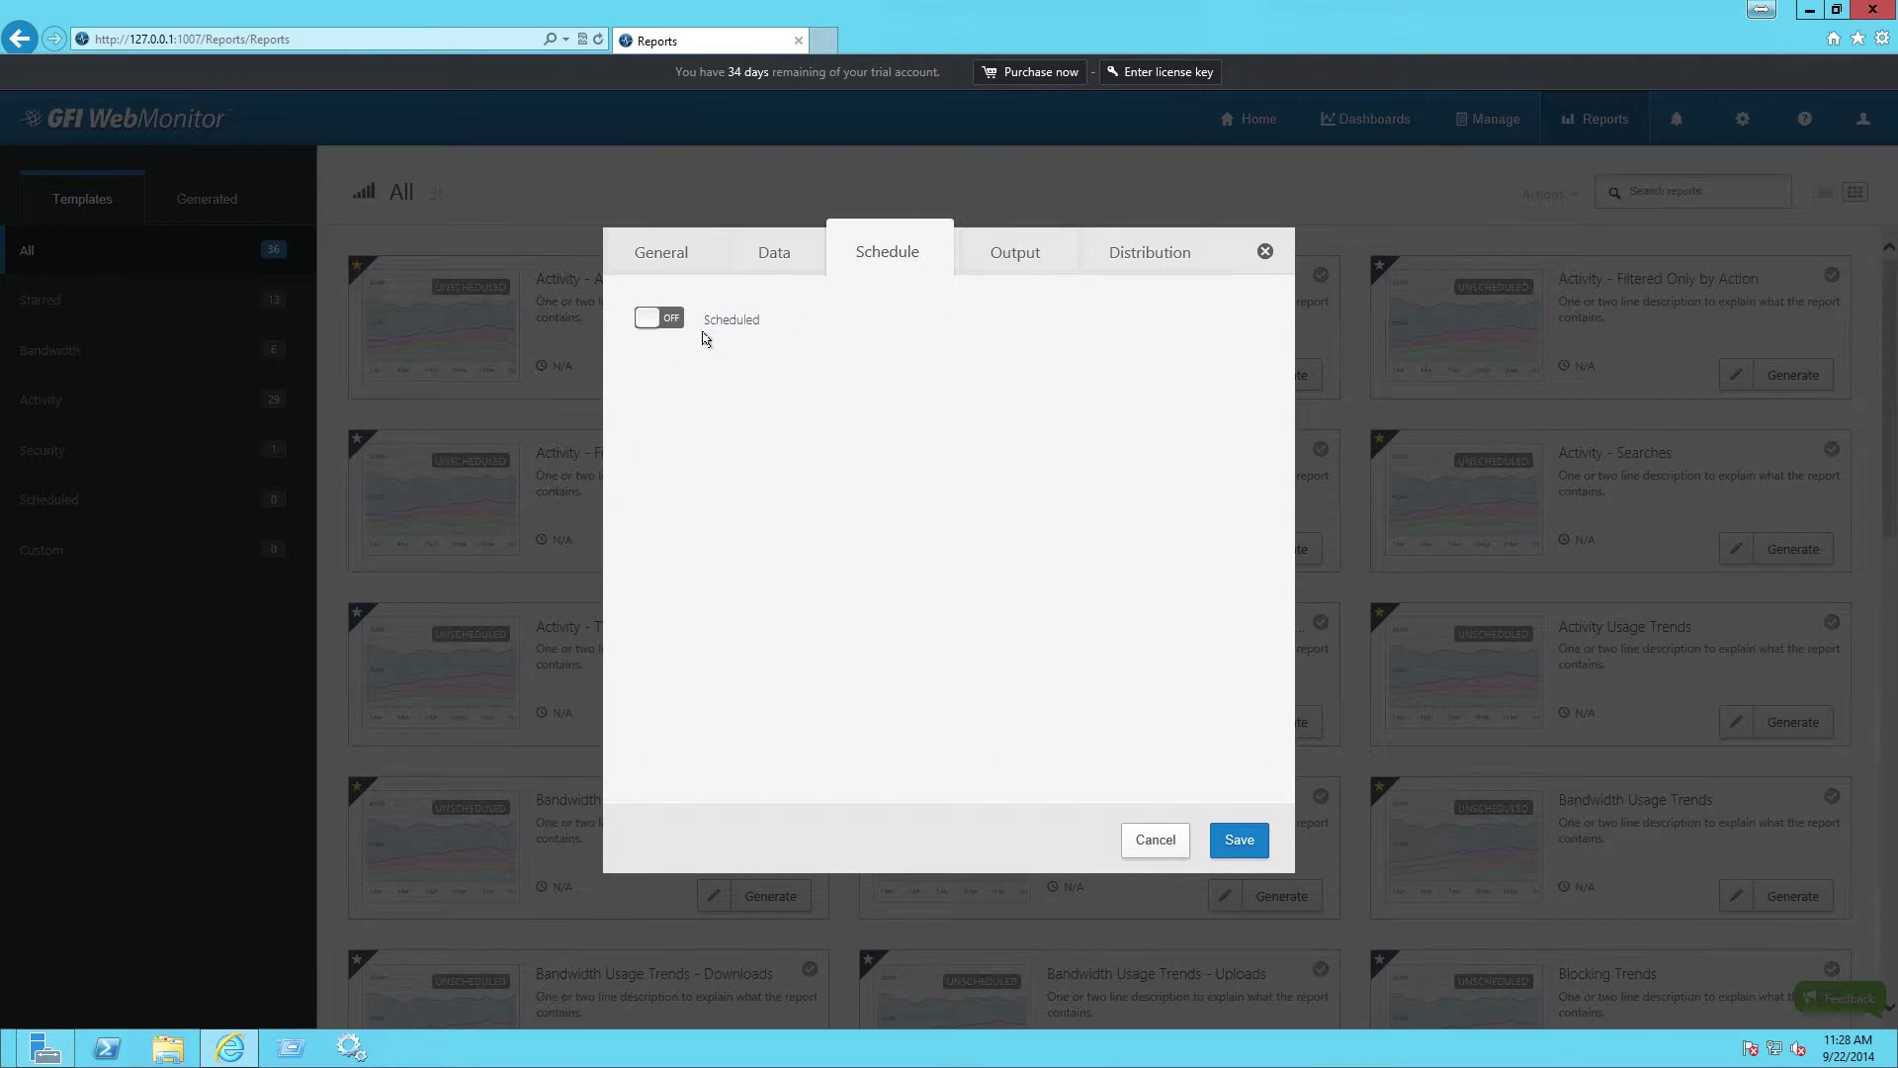
{"action": "left_click", "coordinate": [643, 317]}
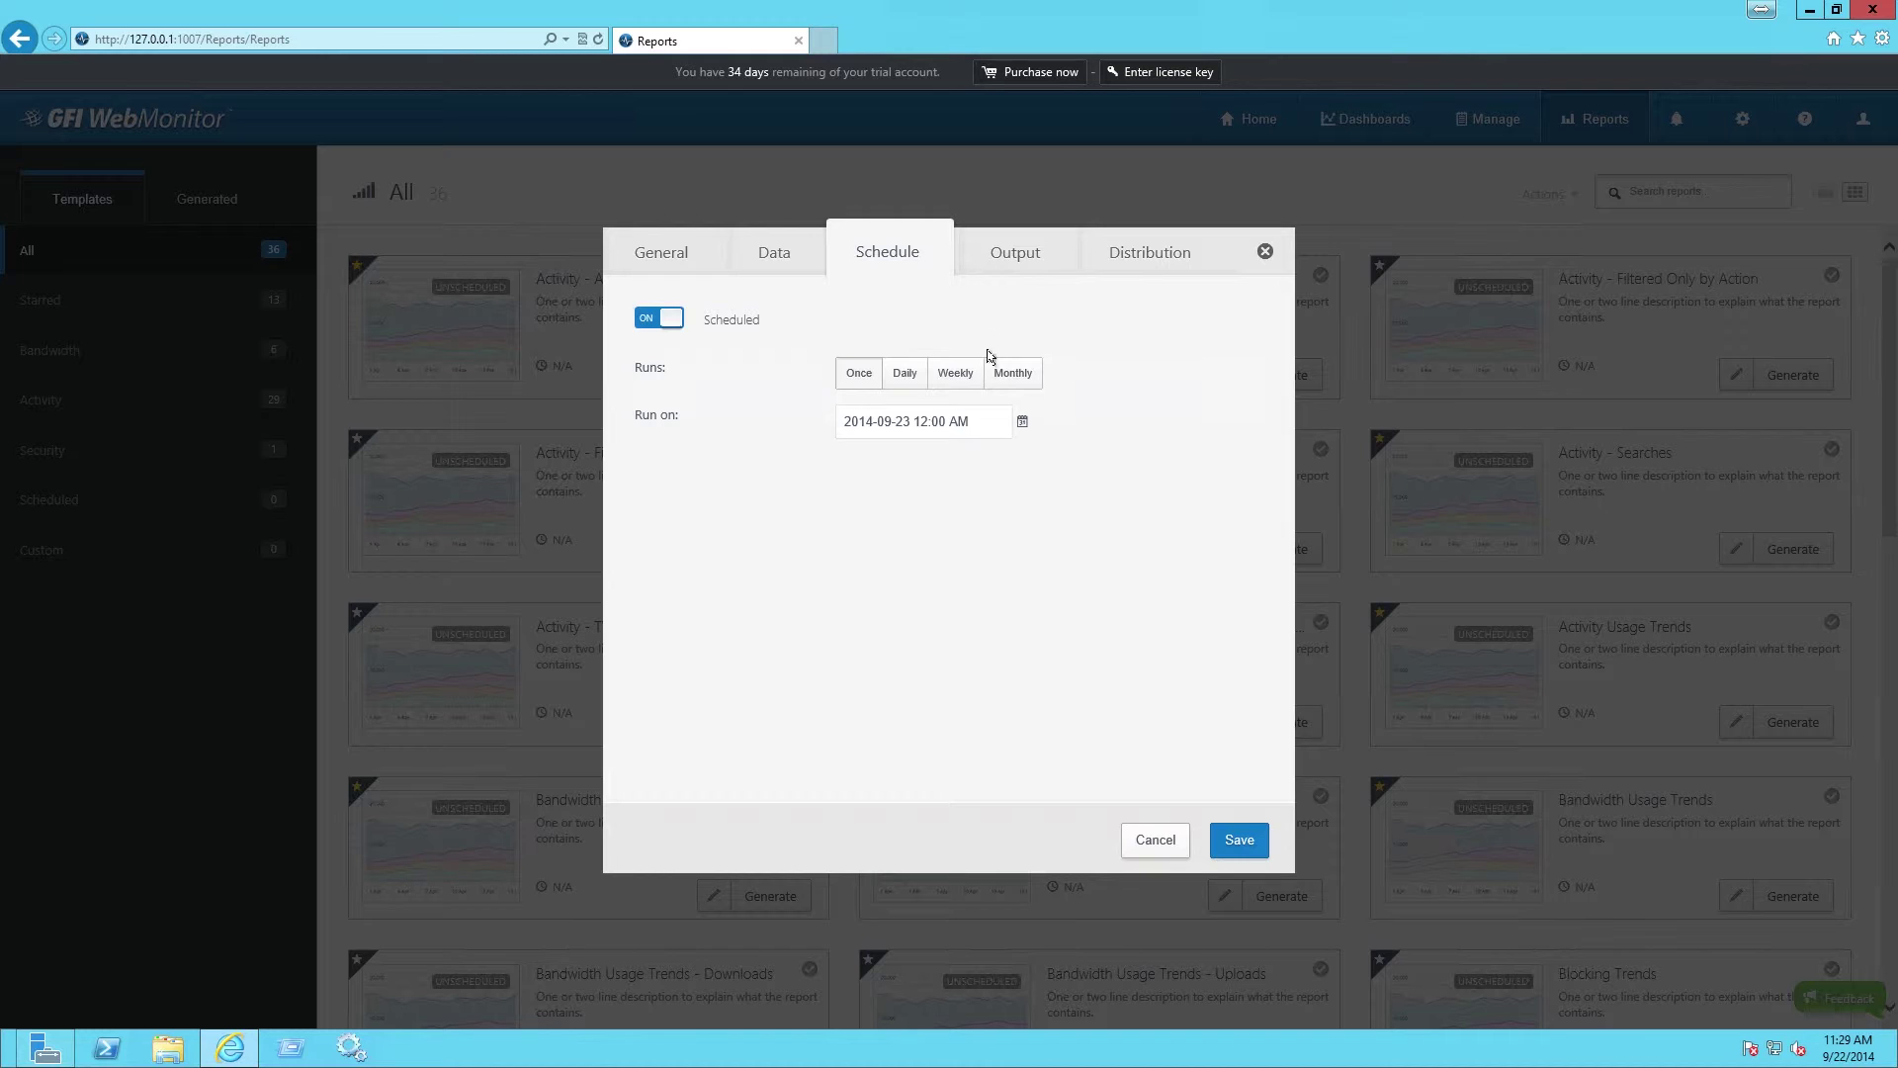
{"action": "key", "text": "space"}
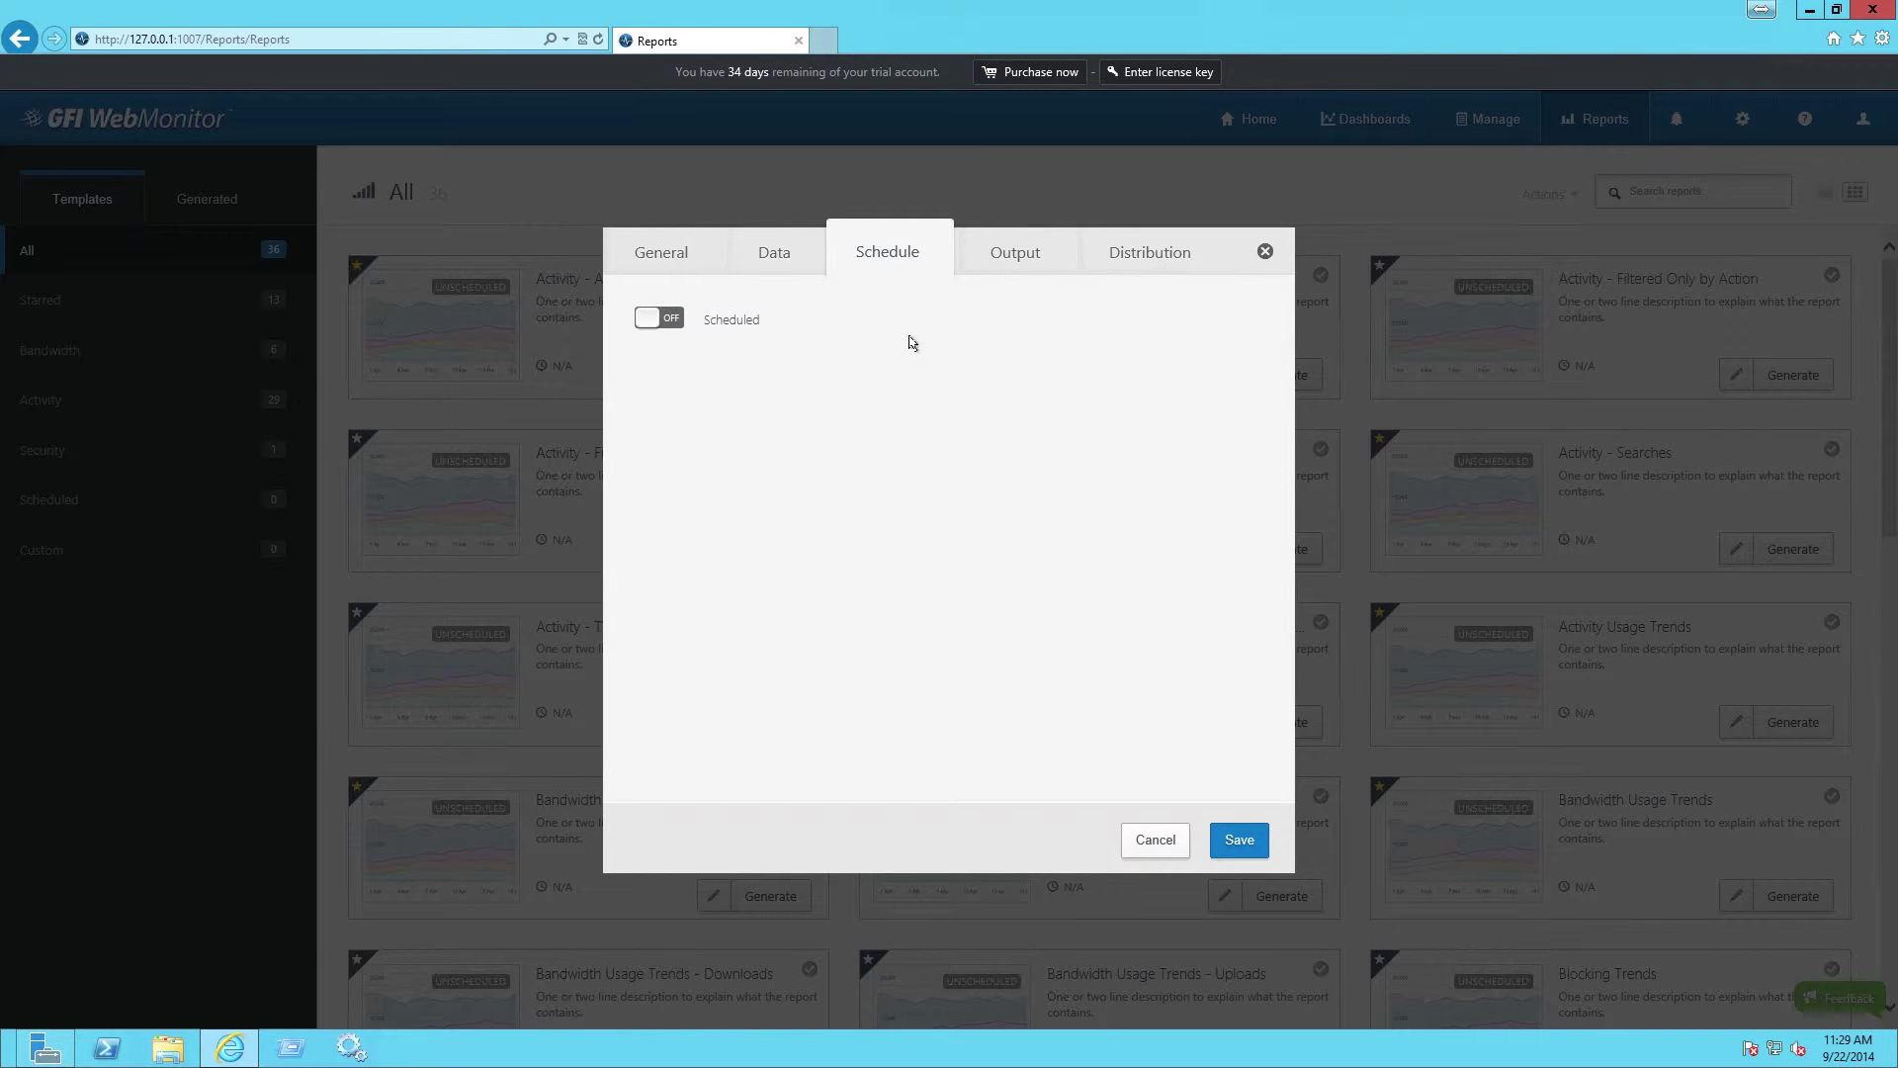
Show the Output tab with the PDF, XLS and DOC export options
{"action": "left_click", "coordinate": [1017, 259]}
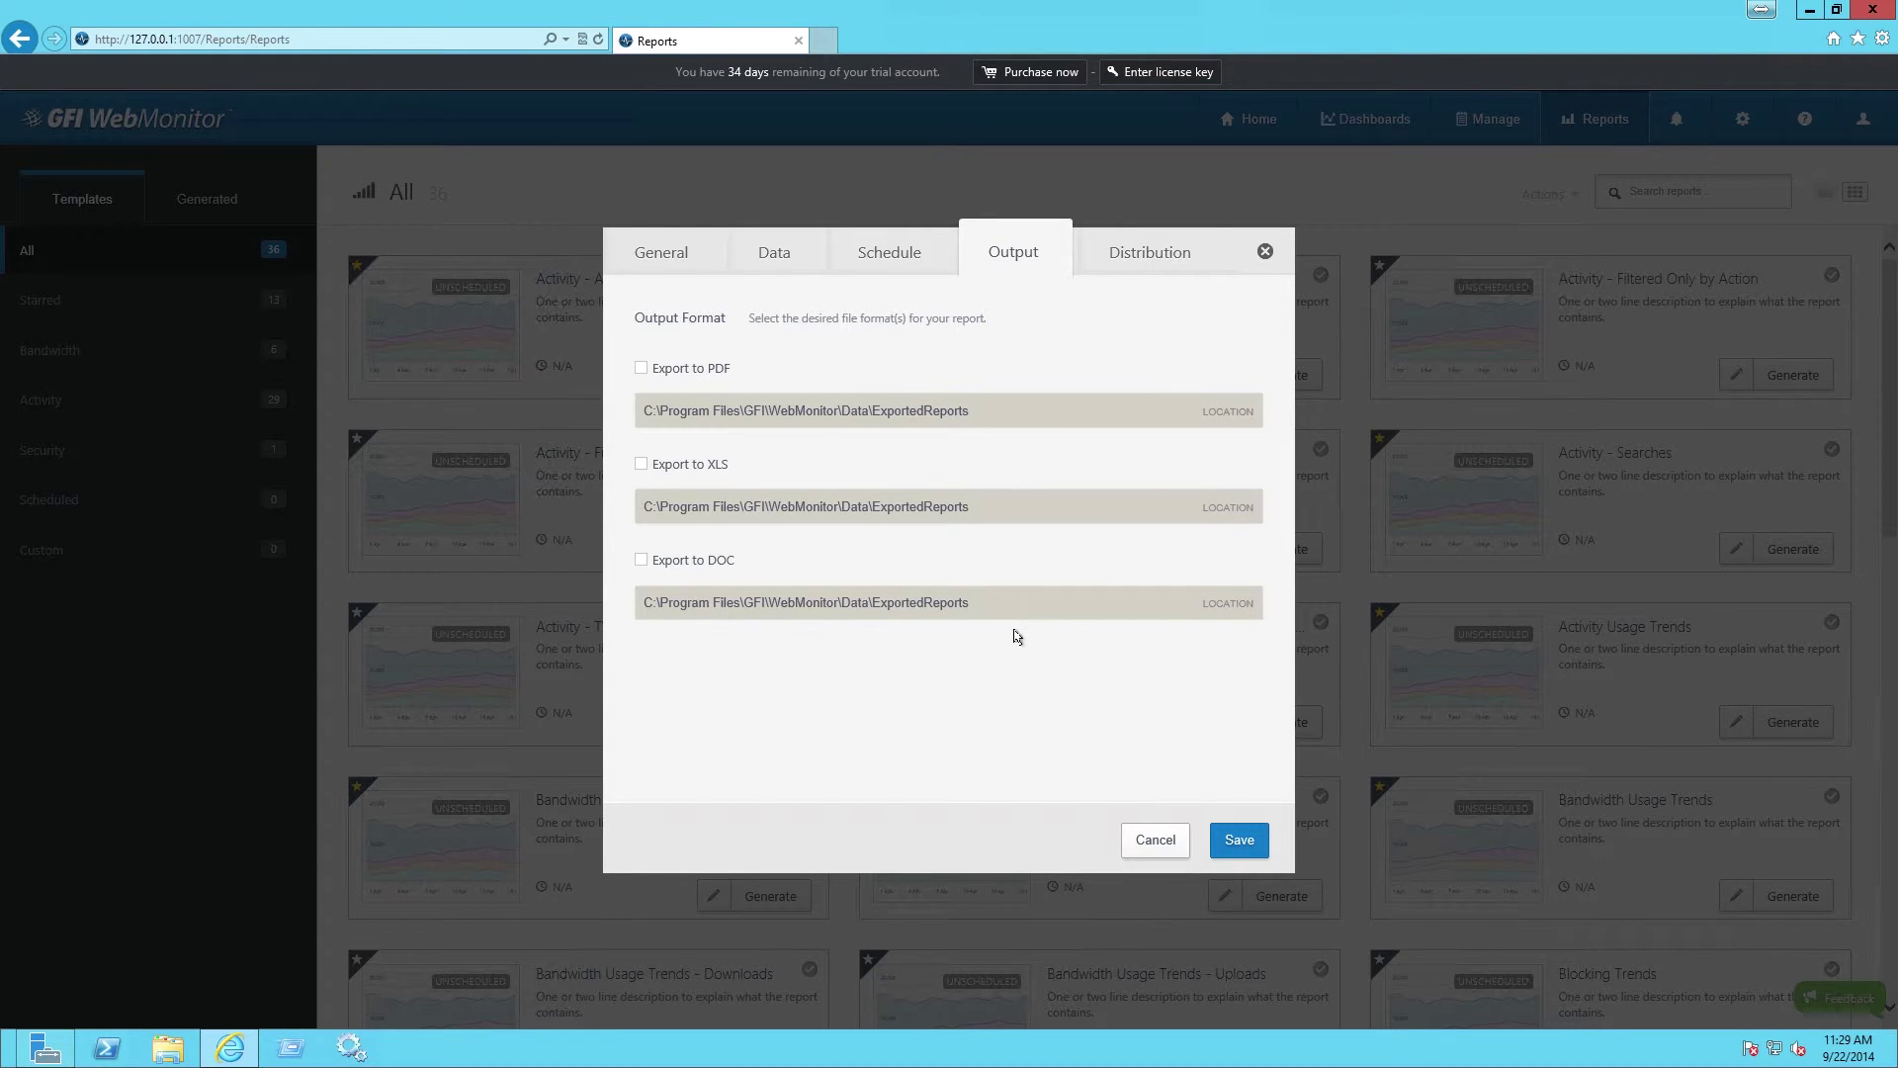
Show the Distribution tab listing PDF output recipients, currently empty
{"action": "left_click", "coordinate": [1117, 252]}
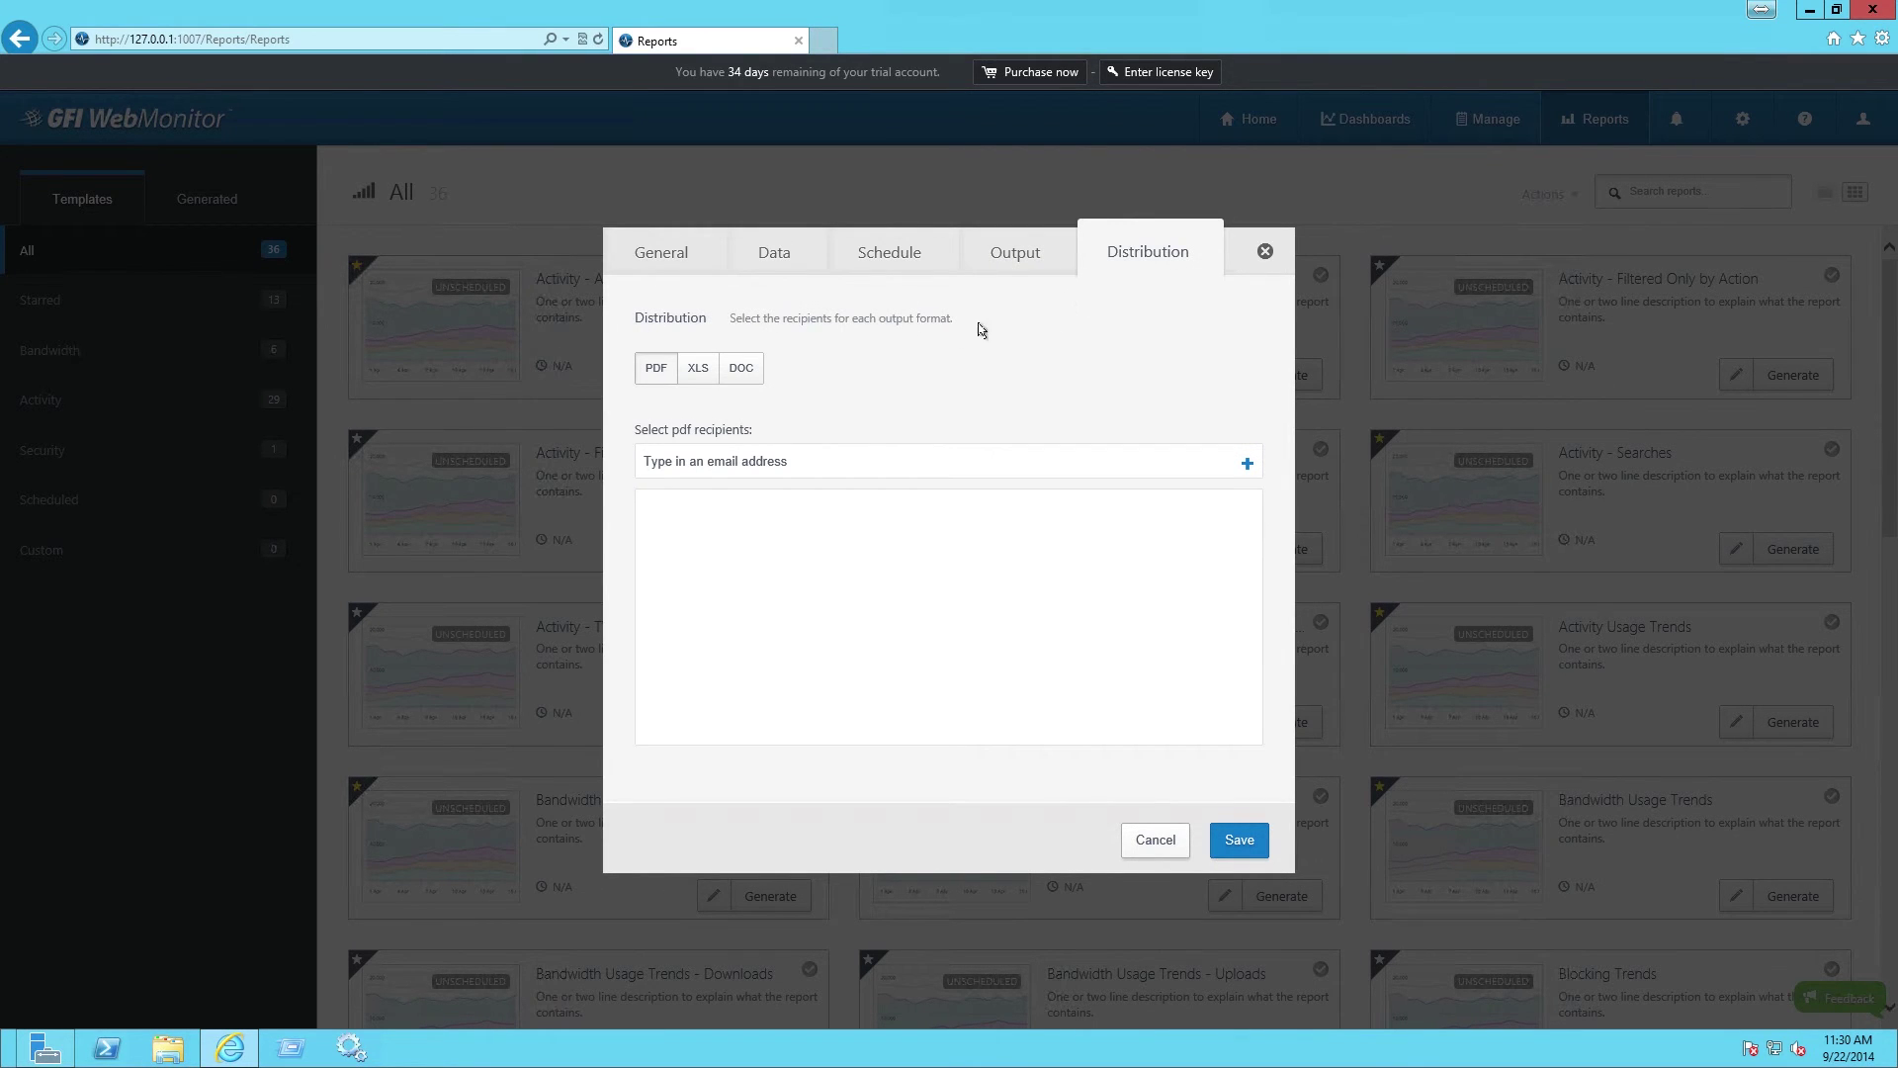